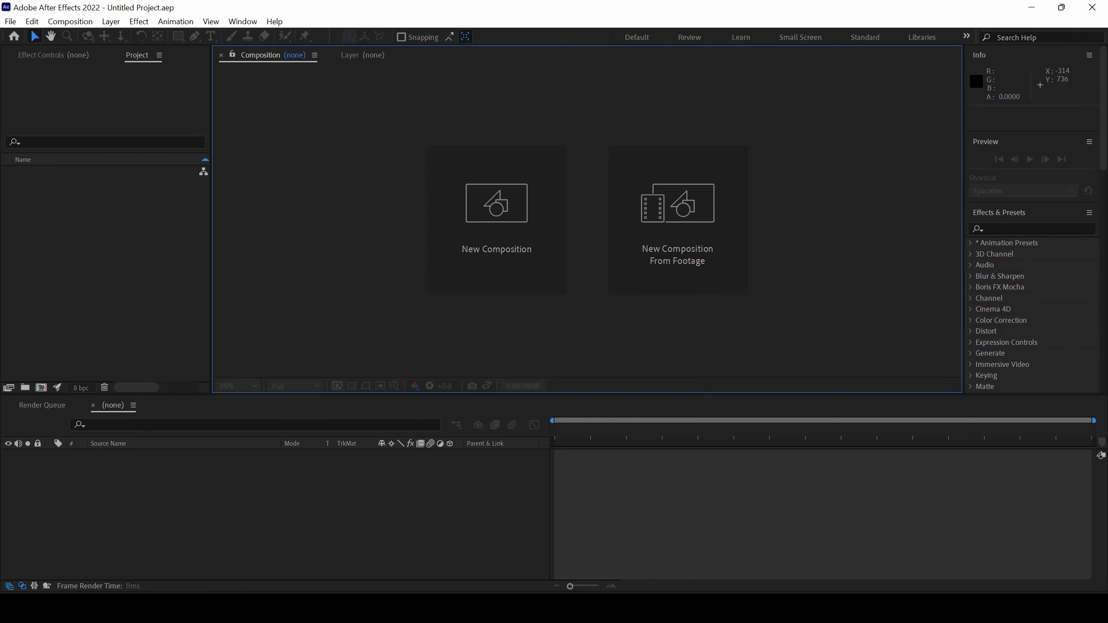
Create a composition with the HDTV 1080 29.97 preset and add a 1920 x 1080 px gray solid layer
{"action": "left_click", "coordinate": [496, 199]}
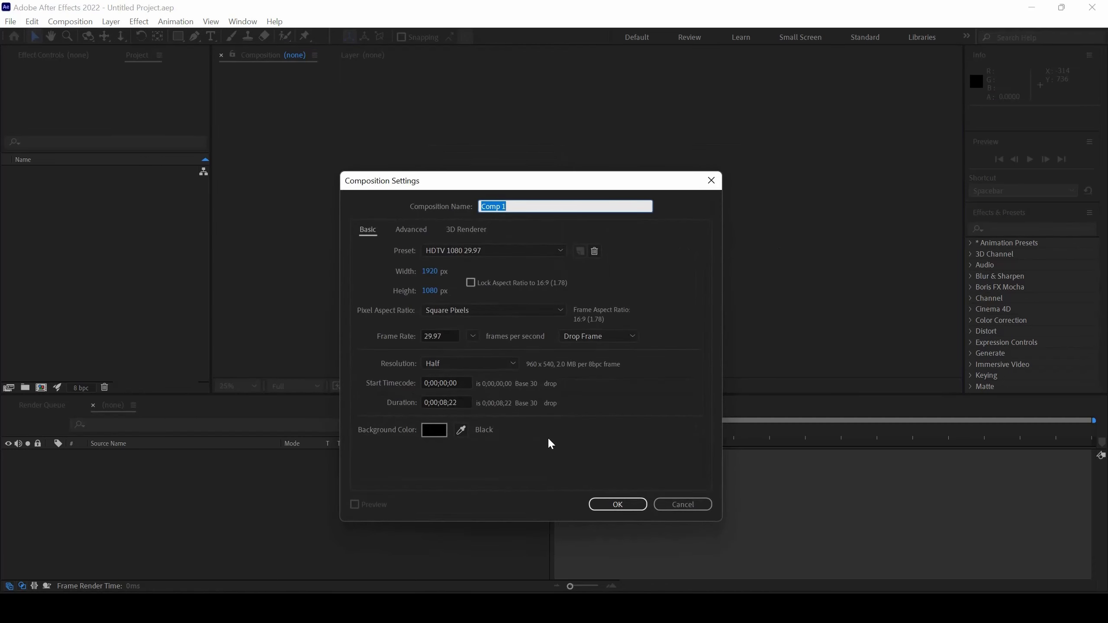
{"action": "left_click", "coordinate": [616, 504]}
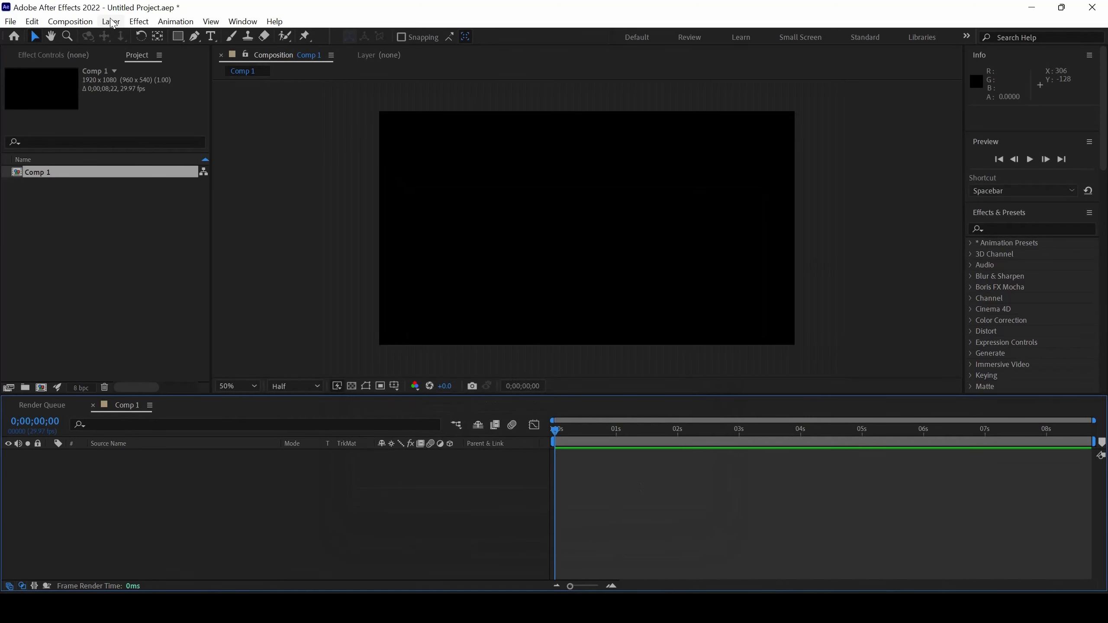
{"action": "left_click", "coordinate": [112, 23]}
{"action": "mouse_move", "coordinate": [129, 36]}
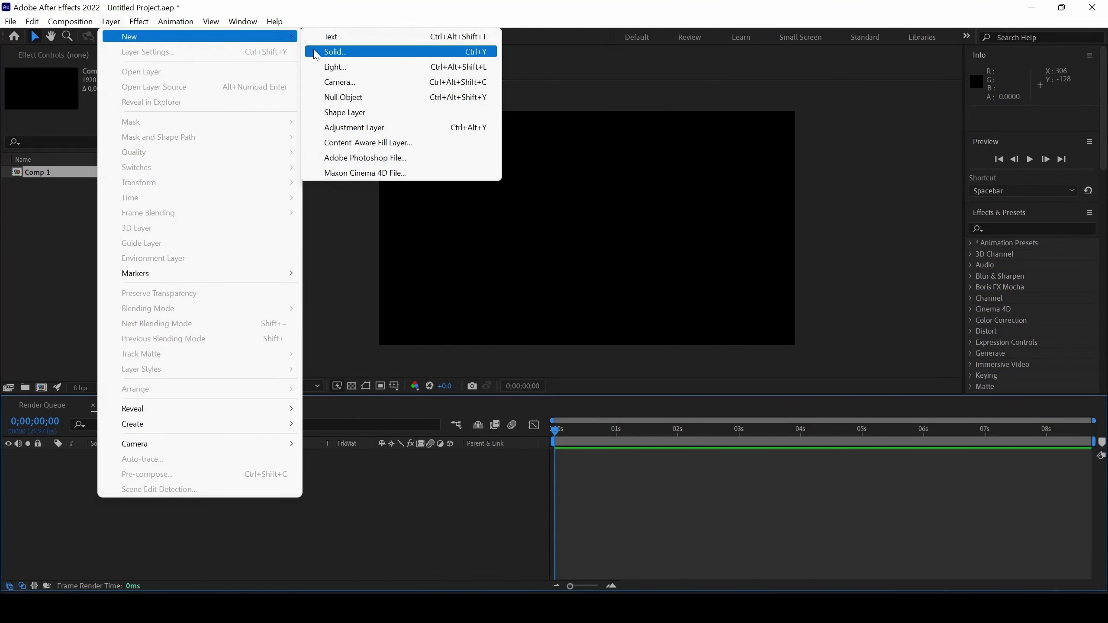
{"action": "left_click", "coordinate": [316, 53]}
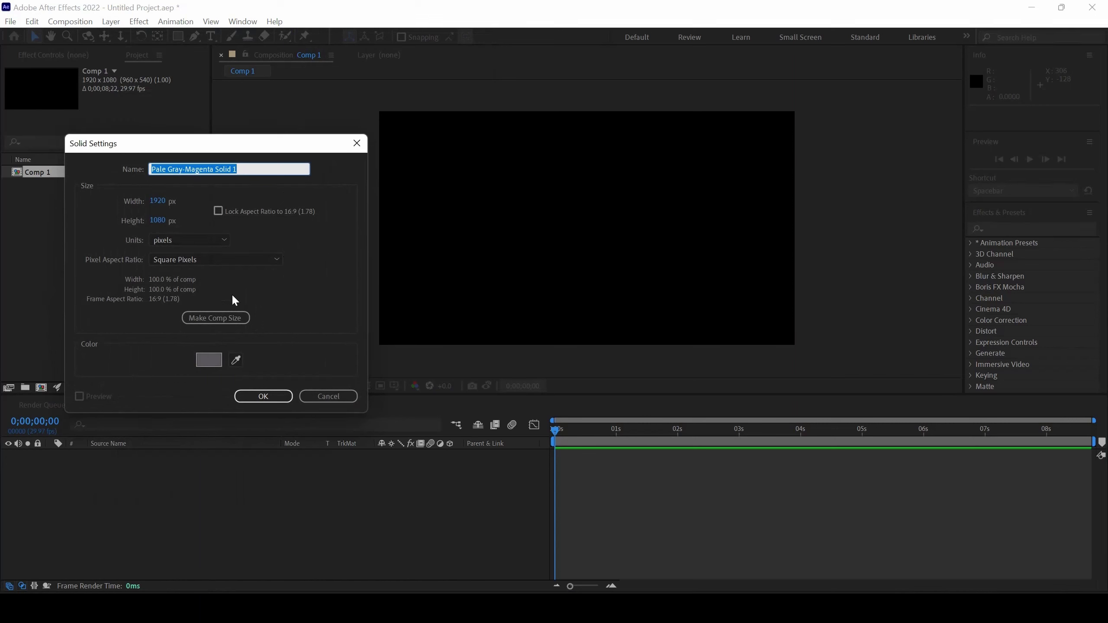
{"action": "left_click", "coordinate": [263, 396]}
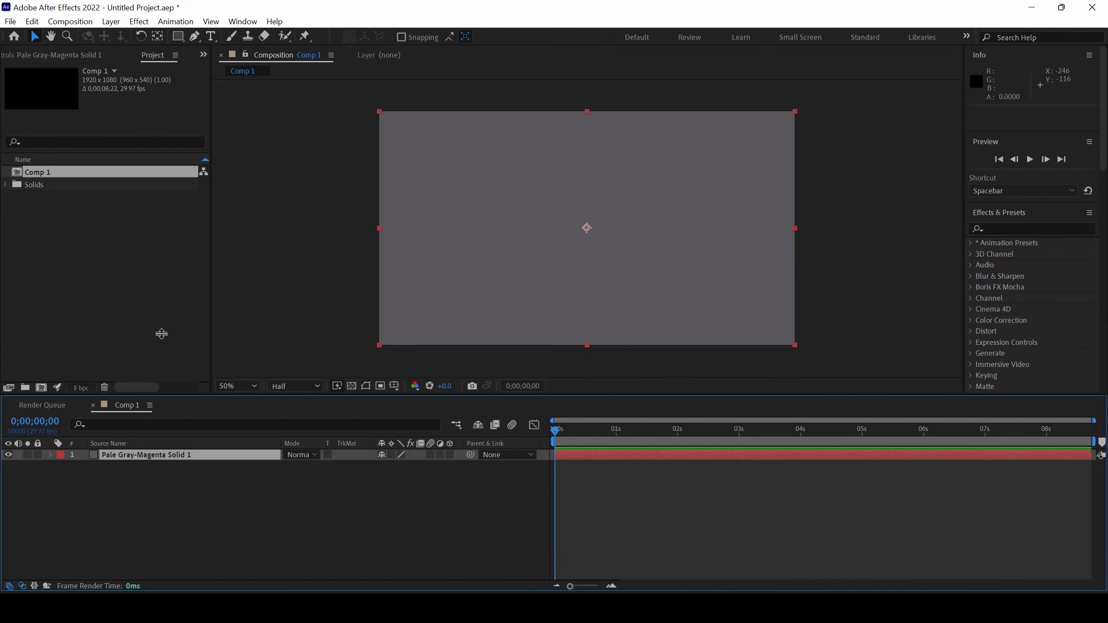
Apply the Generate effect Radio Waves to the solid layer
{"action": "left_click", "coordinate": [141, 22]}
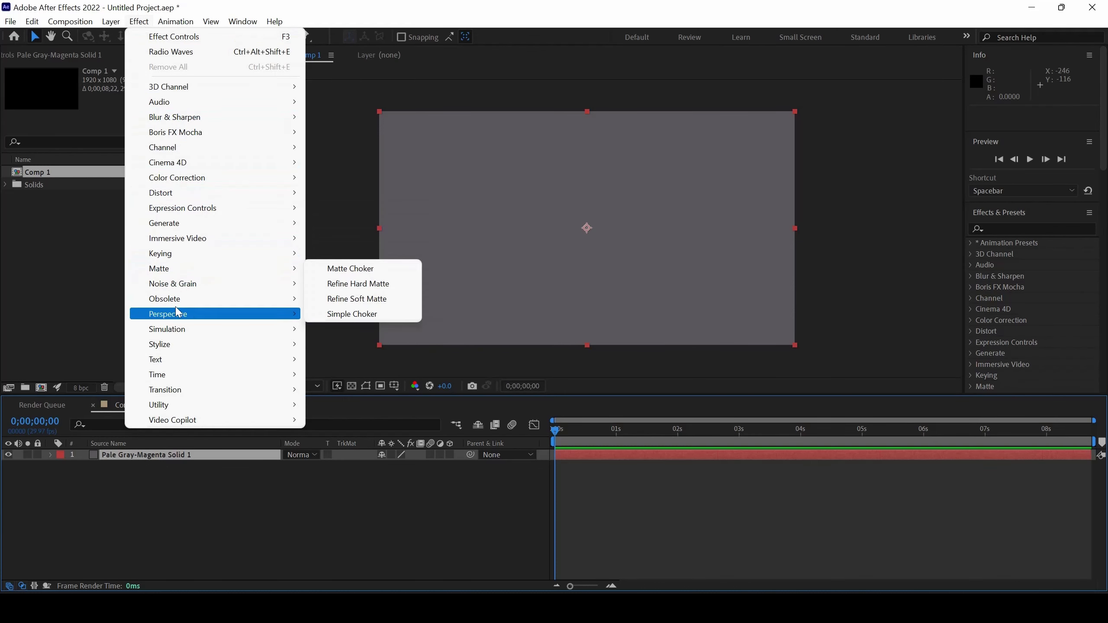
{"action": "mouse_move", "coordinate": [181, 240]}
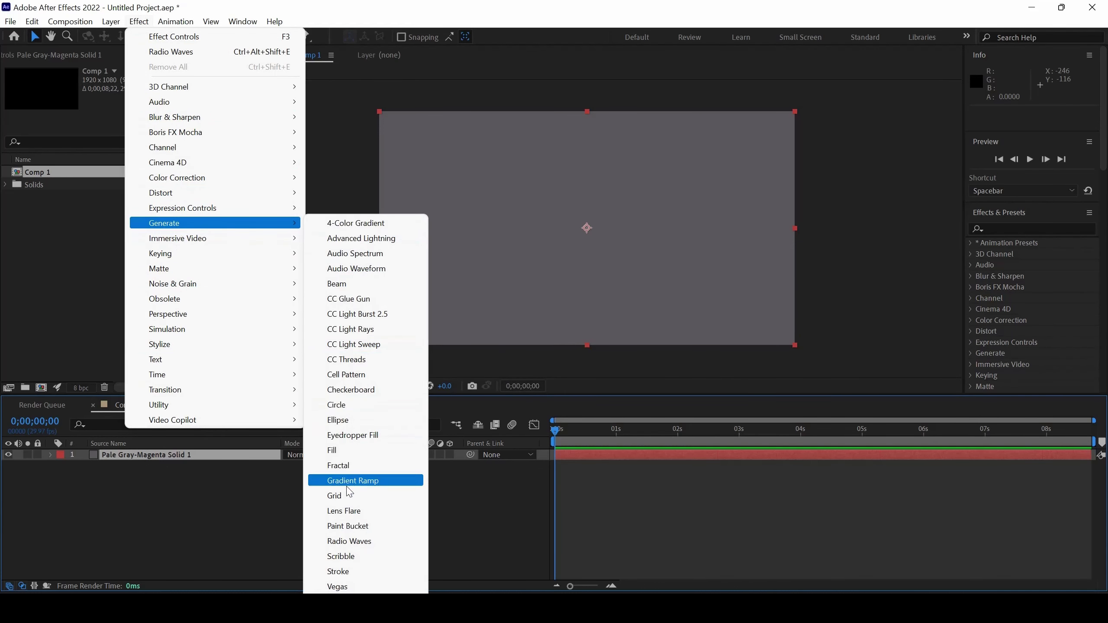
{"action": "left_click", "coordinate": [345, 541]}
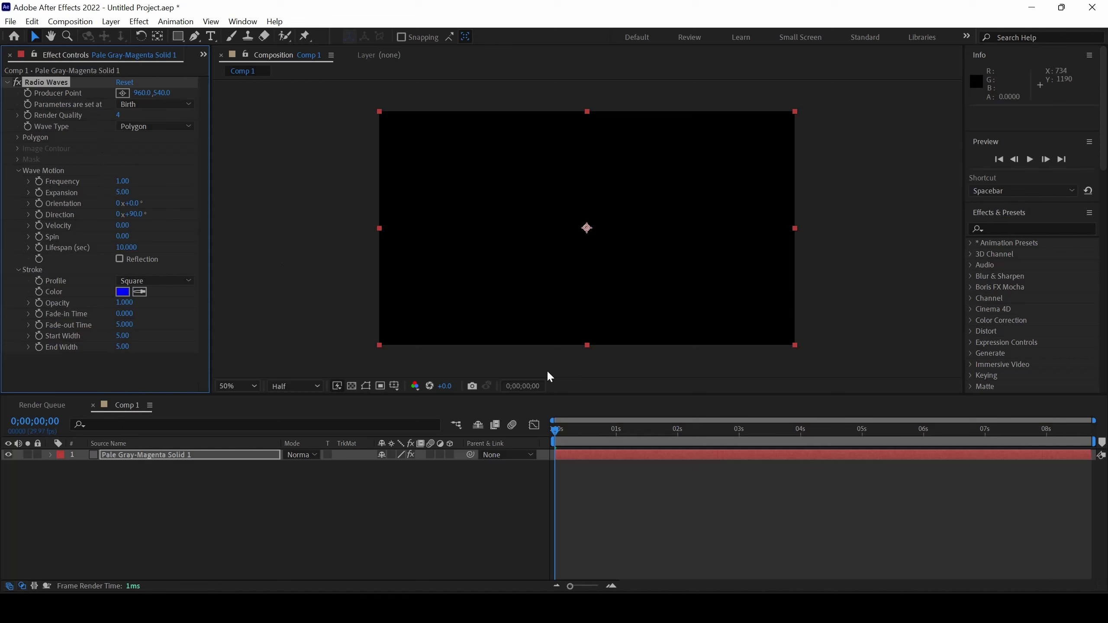
Preview the waves up to 0;00;05;10 and set the wave Frequency to 1.80 and Expansion to 6.00
{"action": "left_click_drag", "start_coordinate": [557, 428], "coordinate": [883, 455]}
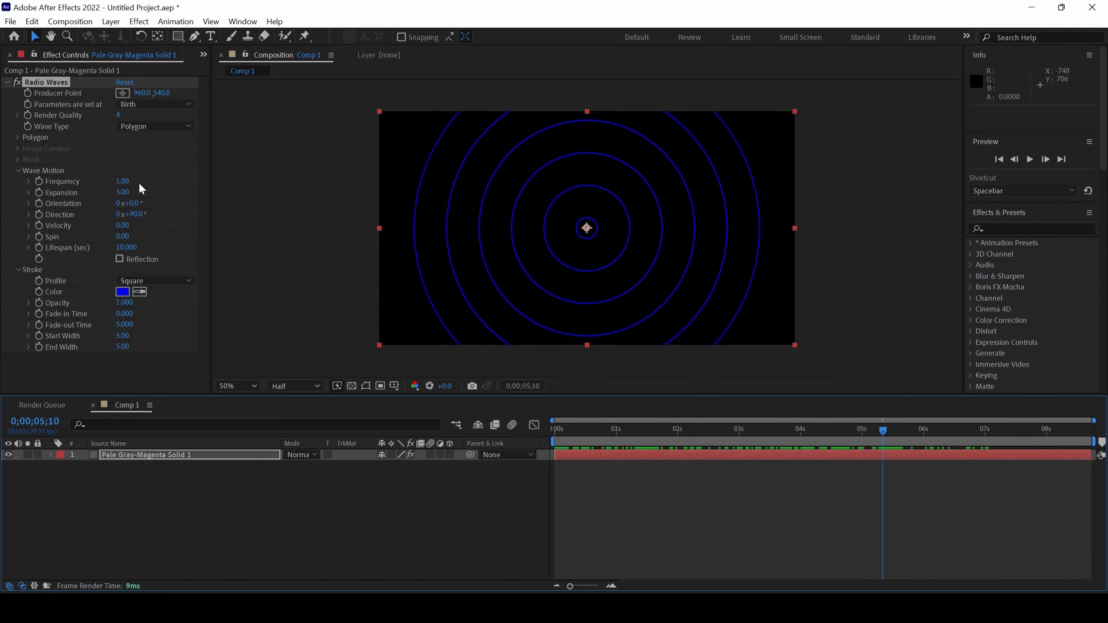
{"action": "mouse_move", "coordinate": [122, 181]}
{"action": "left_mouse_down"}
{"action": "mouse_move", "coordinate": [133, 183]}
{"action": "mouse_move", "coordinate": [131, 199]}
{"action": "left_mouse_up"}
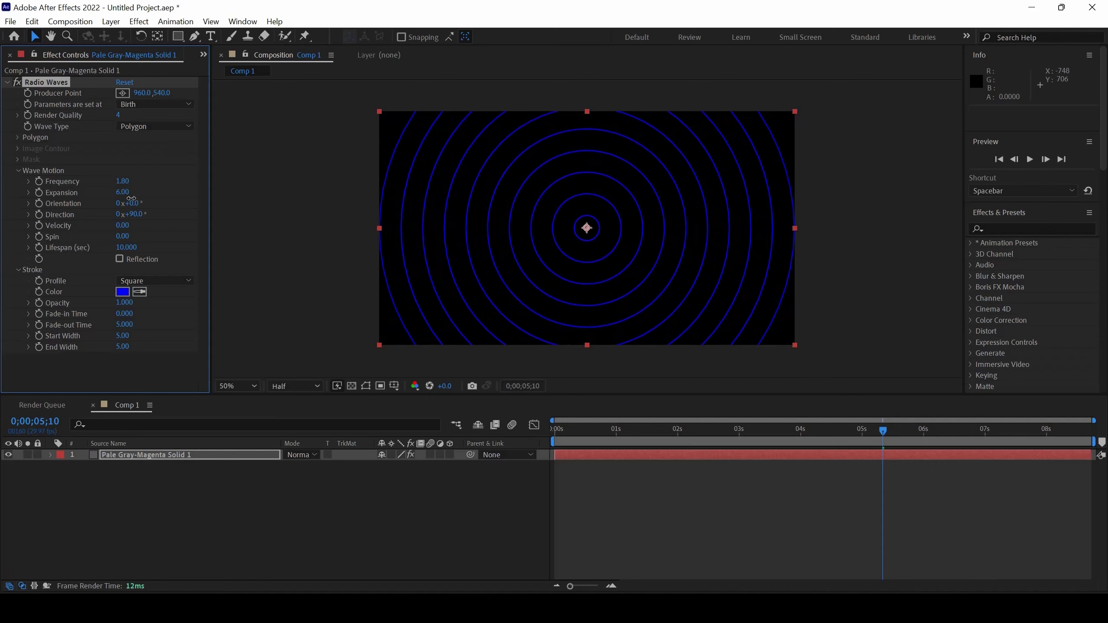
{"action": "key", "text": "ctrl+z"}
Try a wave Velocity of 57 and a producer point at about 428, 456, previewing the motion over time
{"action": "left_click_drag", "start_coordinate": [120, 226], "coordinate": [160, 232]}
{"action": "mouse_move", "coordinate": [584, 430]}
{"action": "left_mouse_down"}
{"action": "mouse_move", "coordinate": [717, 440]}
{"action": "mouse_move", "coordinate": [588, 437]}
{"action": "left_mouse_up"}
{"action": "left_click_drag", "start_coordinate": [588, 228], "coordinate": [551, 223]}
{"action": "mouse_move", "coordinate": [522, 163]}
{"action": "left_mouse_down"}
{"action": "mouse_move", "coordinate": [609, 238]}
{"action": "mouse_move", "coordinate": [466, 258]}
{"action": "mouse_move", "coordinate": [533, 153]}
{"action": "left_mouse_up"}
{"action": "left_click_drag", "start_coordinate": [557, 203], "coordinate": [474, 213]}
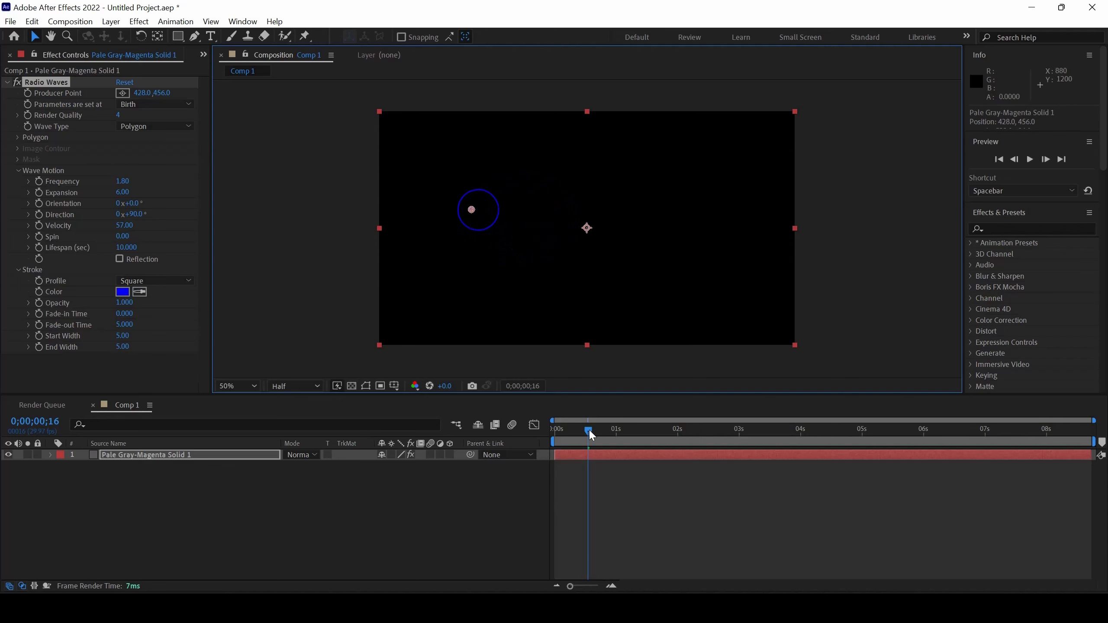
{"action": "left_click_drag", "start_coordinate": [589, 429], "coordinate": [762, 454]}
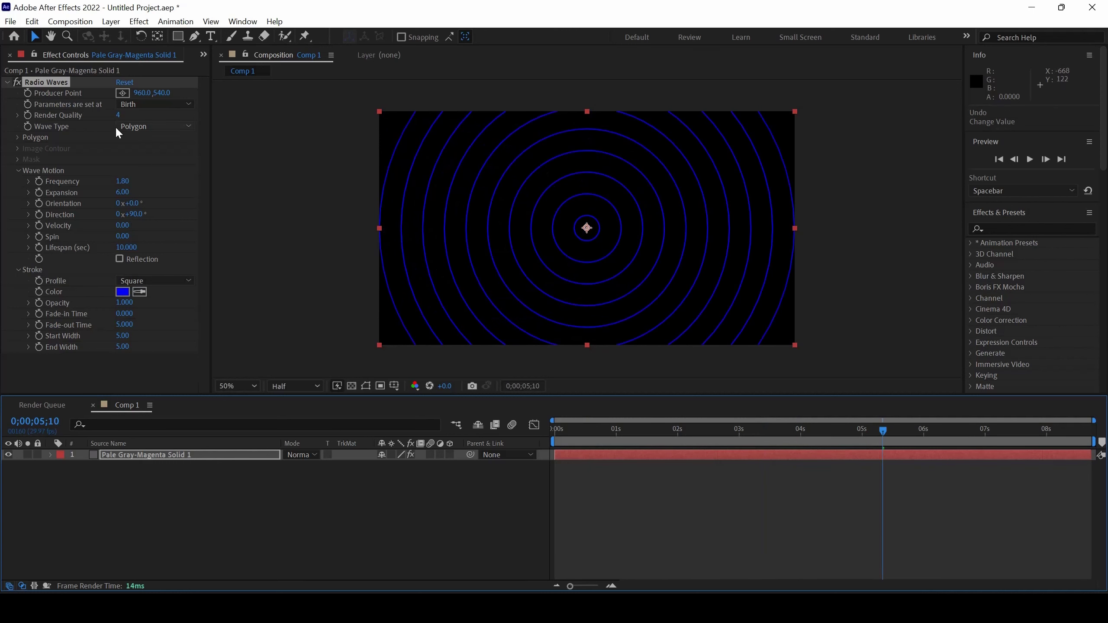
Expand the Polygon settings, set the wave shape to 5 sides and preview it over the first three seconds
{"action": "left_click", "coordinate": [17, 138]}
{"action": "left_click", "coordinate": [17, 137]}
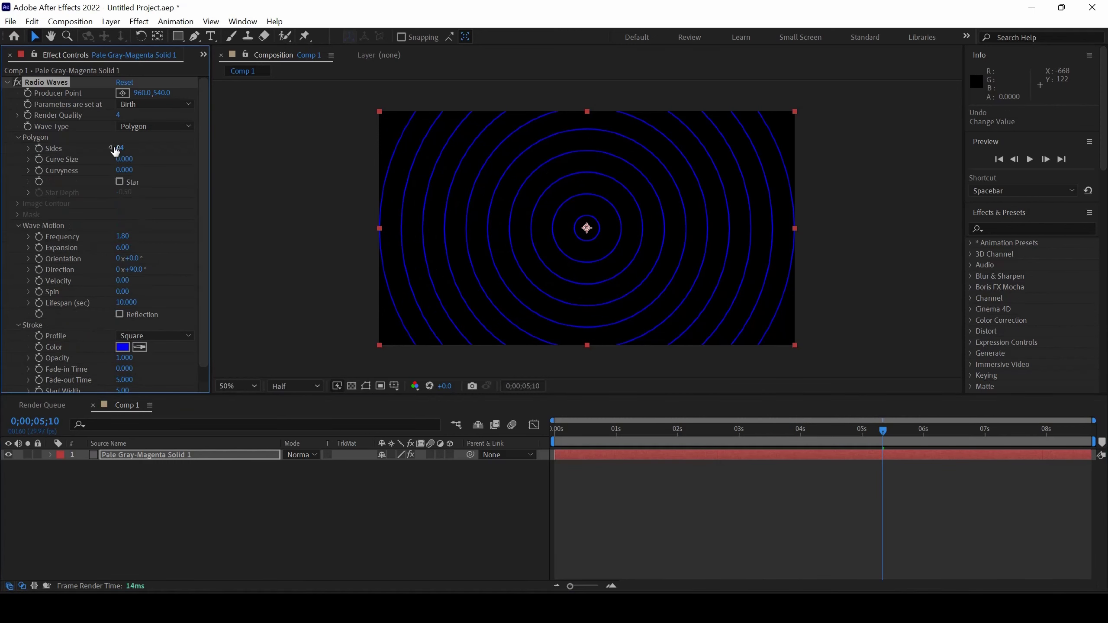
{"action": "left_click_drag", "start_coordinate": [121, 149], "coordinate": [86, 157]}
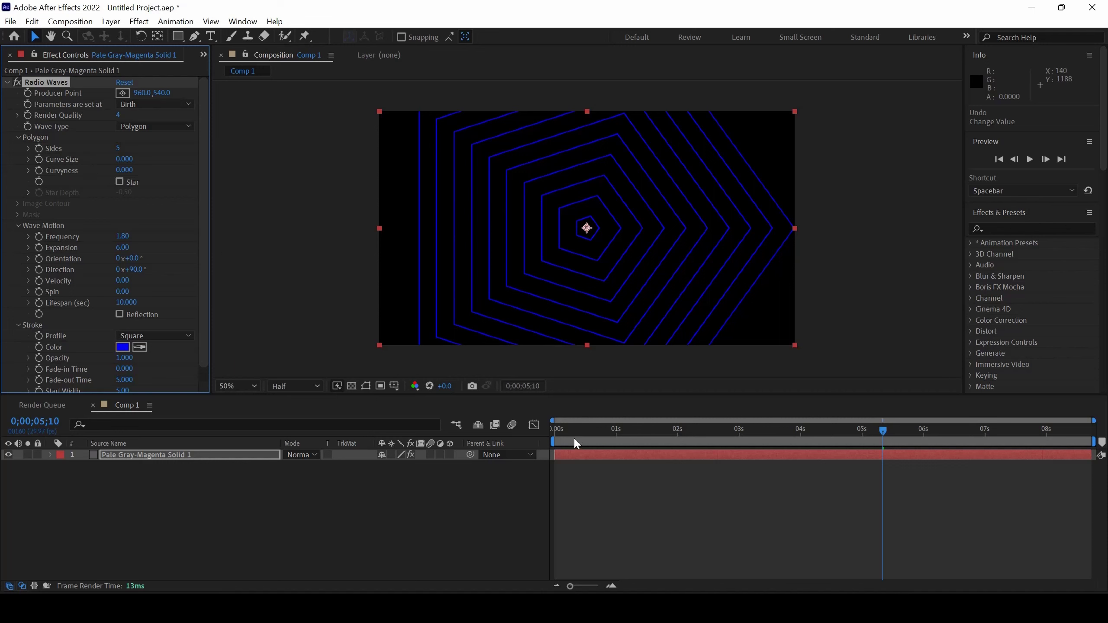
{"action": "left_click_drag", "start_coordinate": [576, 442], "coordinate": [724, 443]}
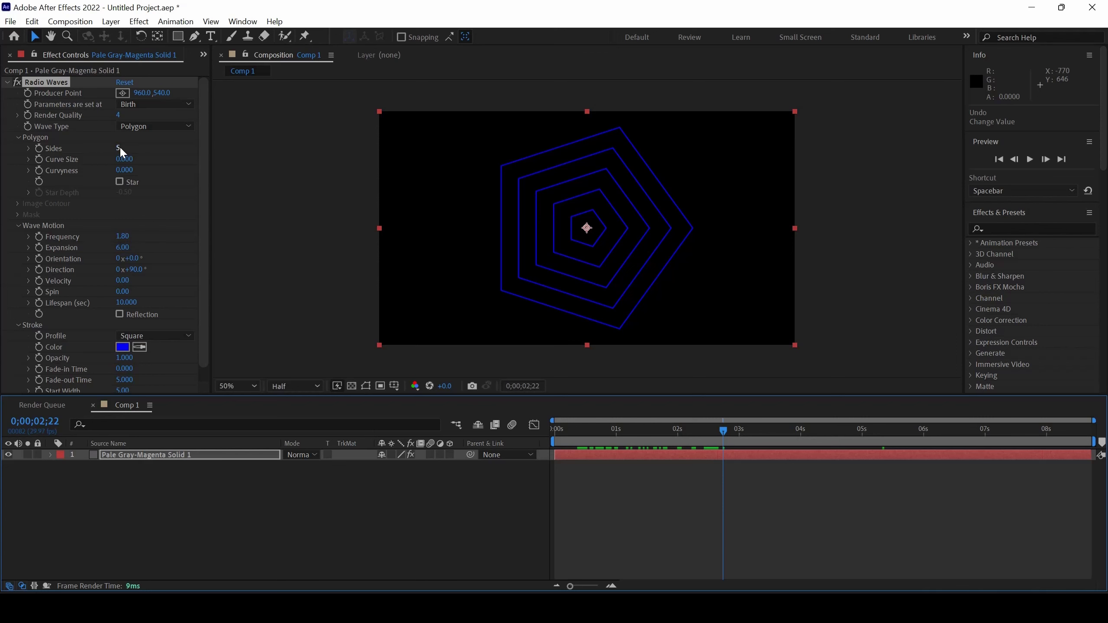
Set the polygon waves to 10 sides and preview them up close
{"action": "left_click_drag", "start_coordinate": [119, 148], "coordinate": [122, 148]}
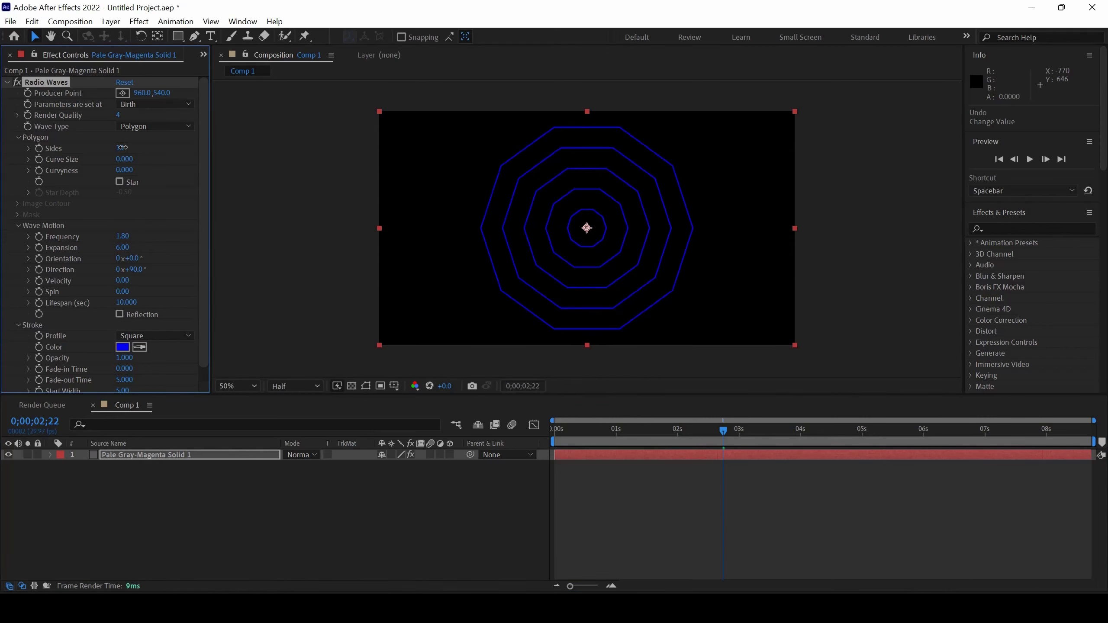
{"action": "scroll", "coordinate": [554, 210], "scroll_direction": "up", "scroll_amount": 1}
{"action": "scroll", "coordinate": [590, 239], "scroll_direction": "down", "scroll_amount": 1}
{"action": "scroll", "coordinate": [588, 237], "scroll_direction": "up", "scroll_amount": 1}
{"action": "left_click_drag", "start_coordinate": [597, 427], "coordinate": [724, 443]}
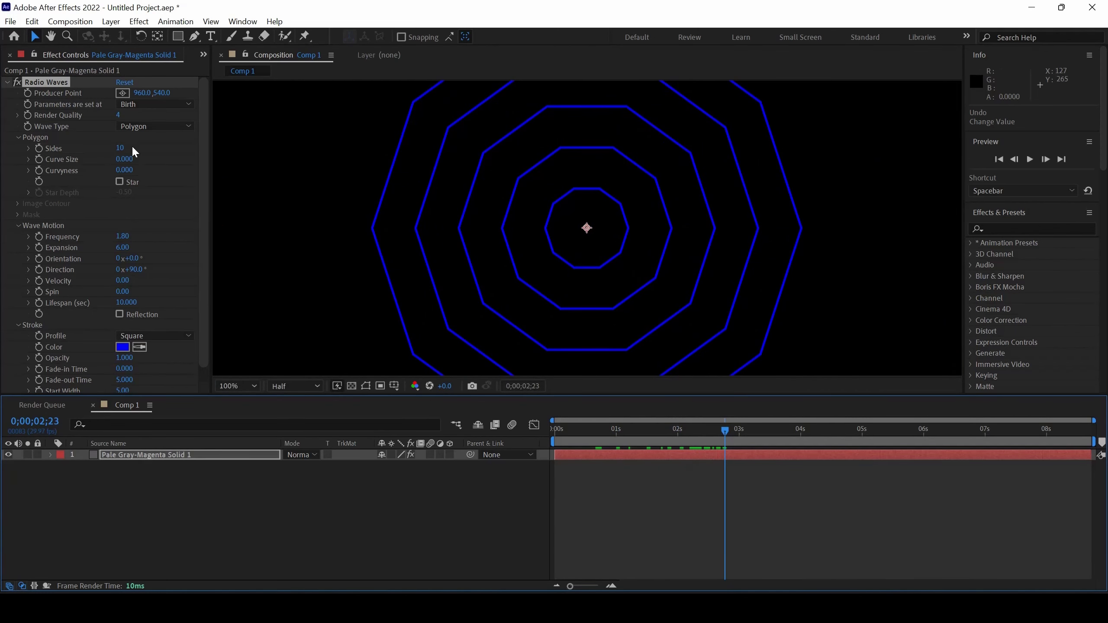
Raise the polygon's sides to 72 to make smooth circular waves and preview them
{"action": "left_click_drag", "start_coordinate": [122, 155], "coordinate": [199, 158]}
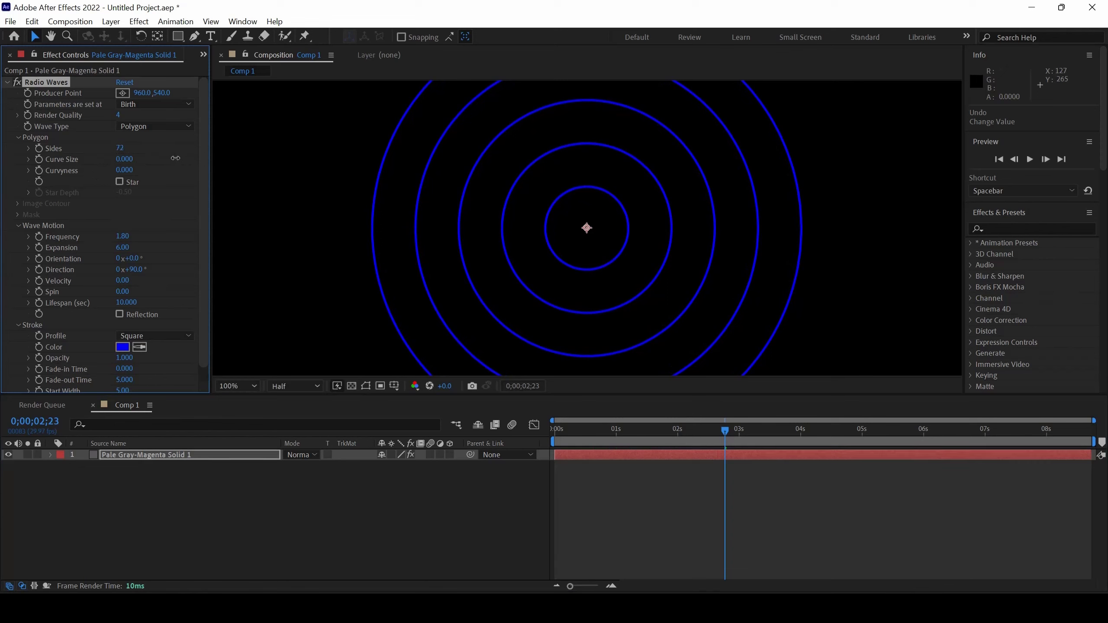
{"action": "left_click_drag", "start_coordinate": [599, 435], "coordinate": [698, 434]}
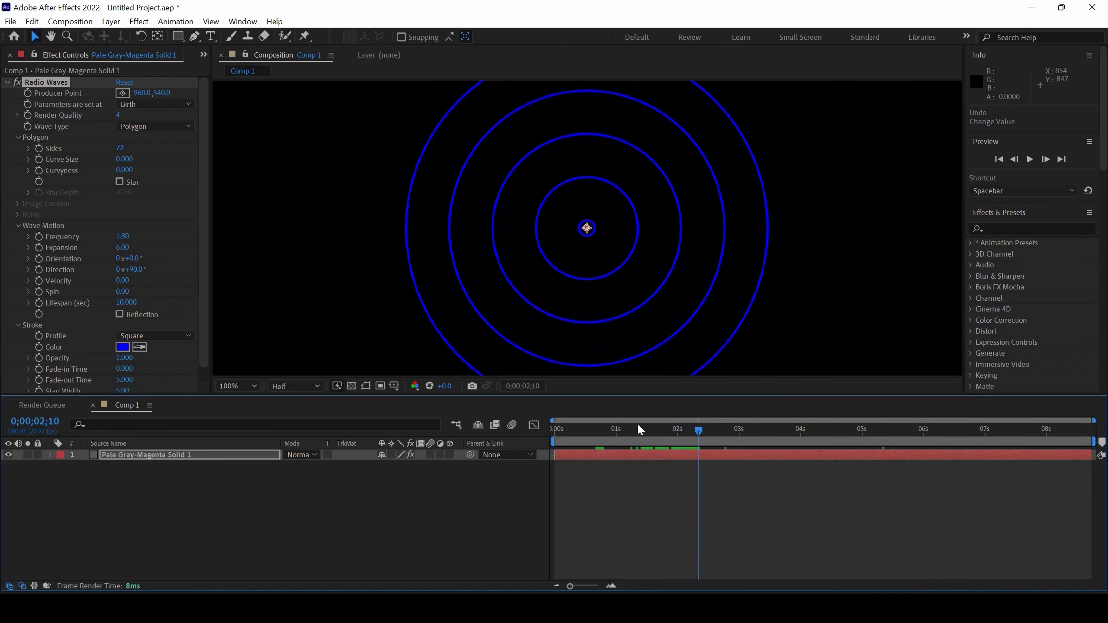
Change the wave stroke color to magenta, CD00F0
{"action": "scroll", "coordinate": [166, 271], "scroll_direction": "down", "scroll_amount": 1}
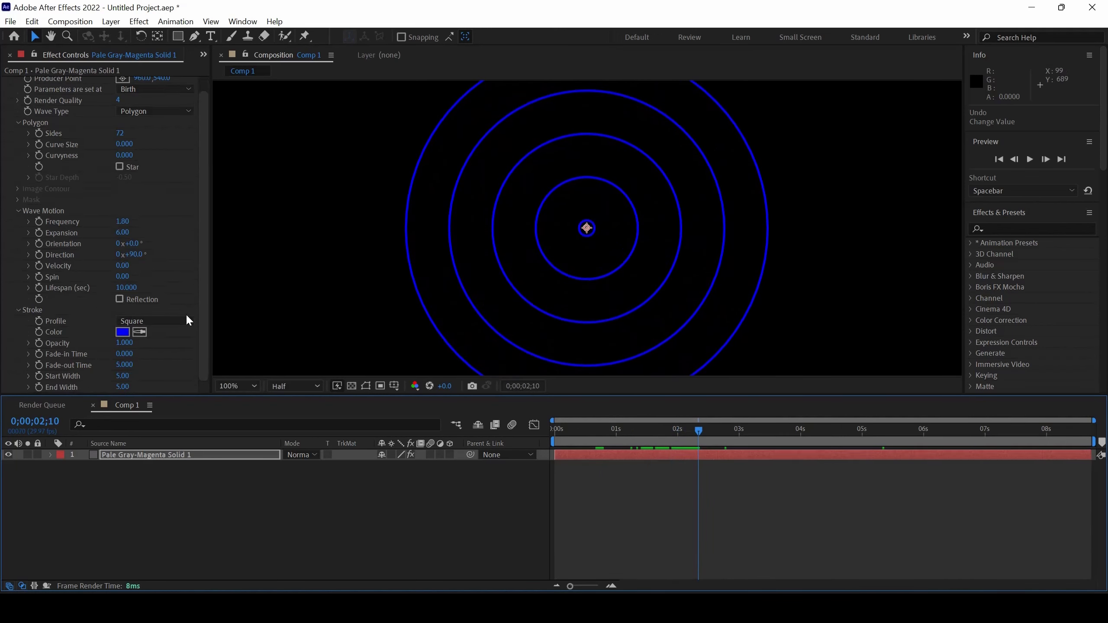
{"action": "left_click", "coordinate": [122, 331]}
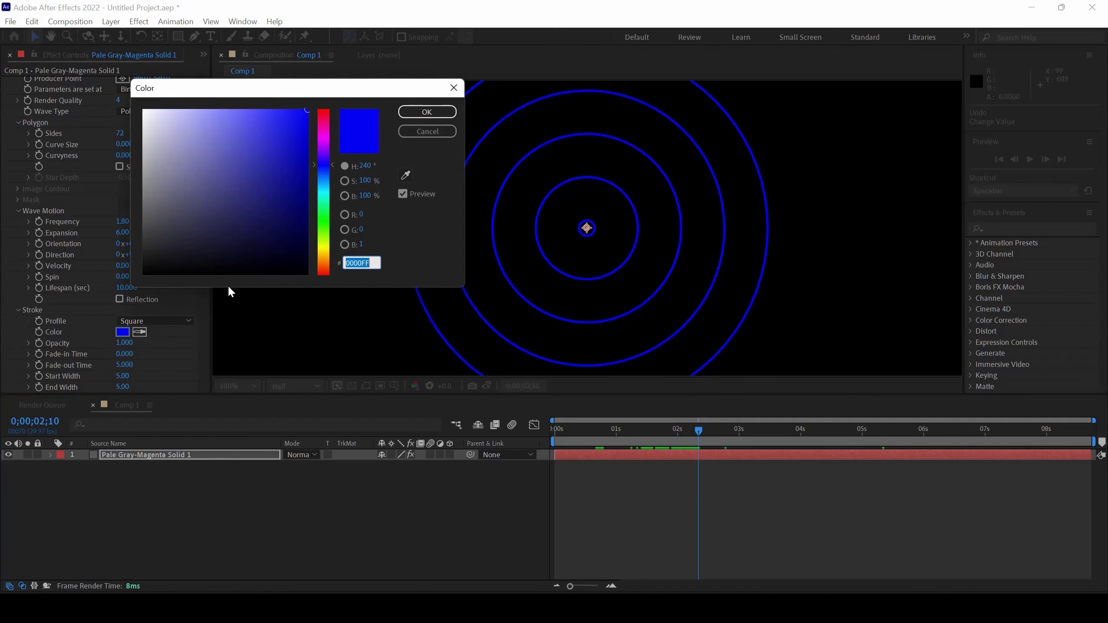
{"action": "left_click_drag", "start_coordinate": [282, 238], "coordinate": [282, 233]}
{"action": "left_click", "coordinate": [291, 116]}
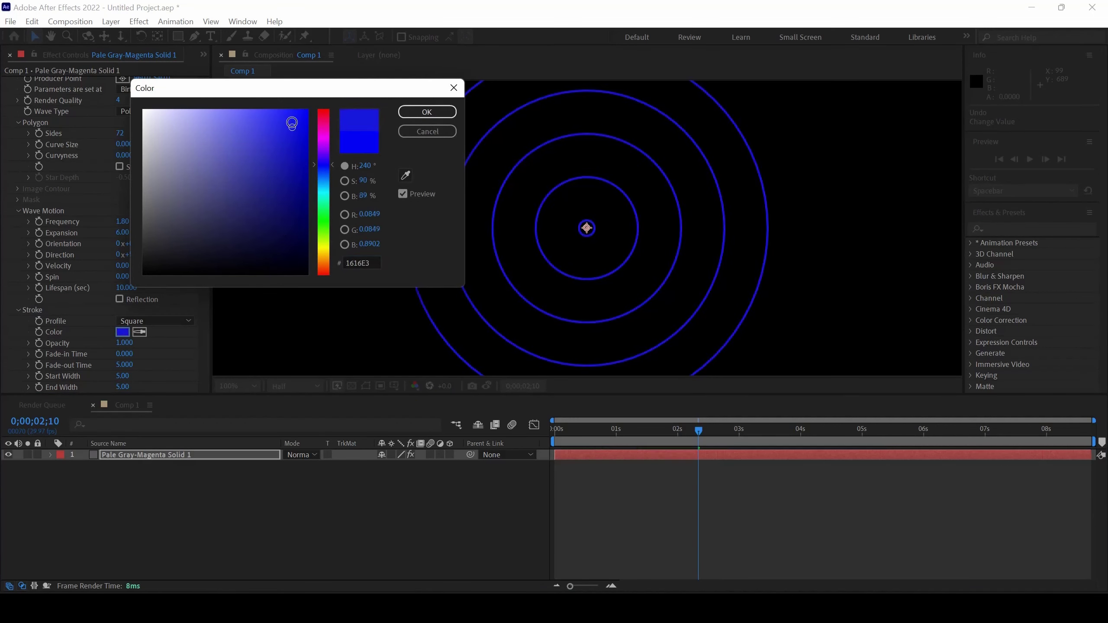
{"action": "left_click", "coordinate": [323, 141]}
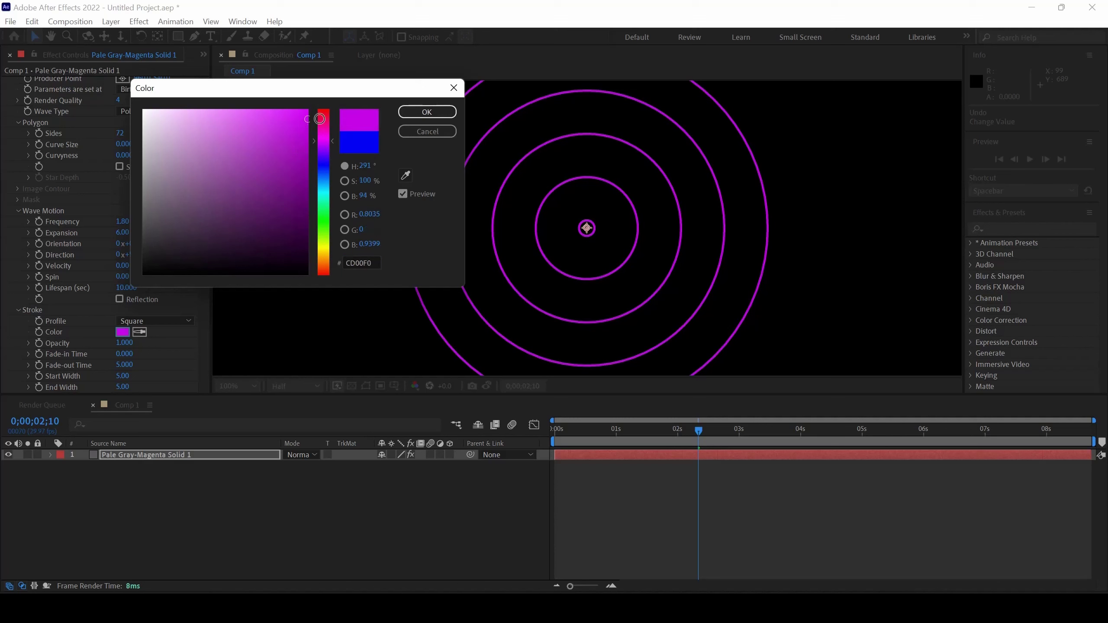
{"action": "left_click", "coordinate": [416, 113]}
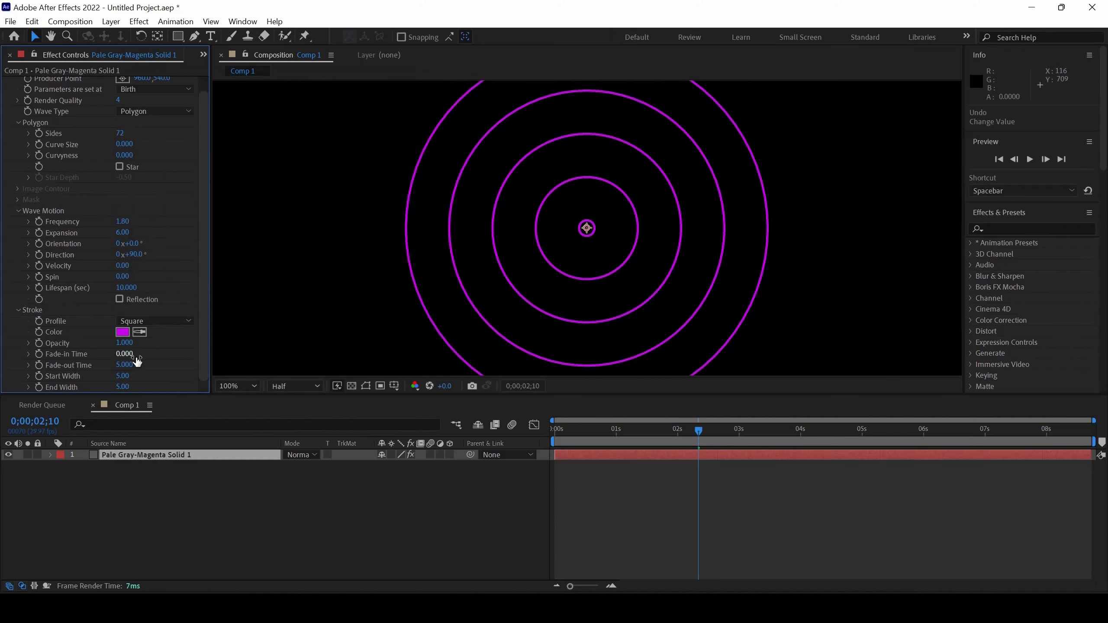
Set the stroke's Fade-in Time to 4.200, Fade-out Time to 34.900 and Start Width to 11.30
{"action": "left_click_drag", "start_coordinate": [124, 365], "coordinate": [160, 371]}
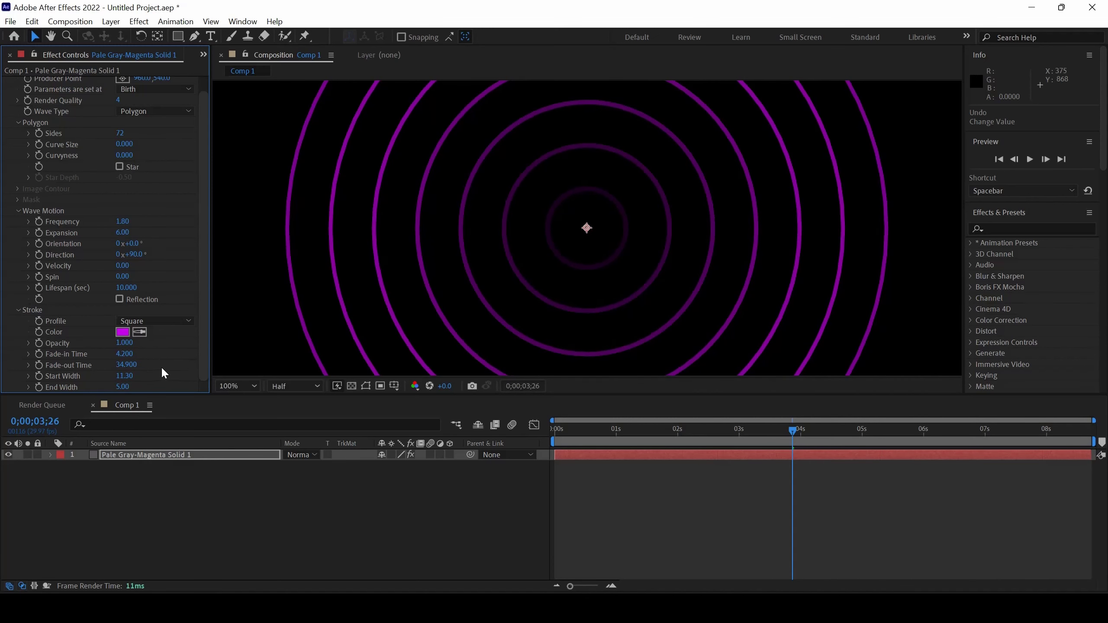
{"action": "key", "text": "comma"}
{"action": "key", "text": "comma"}
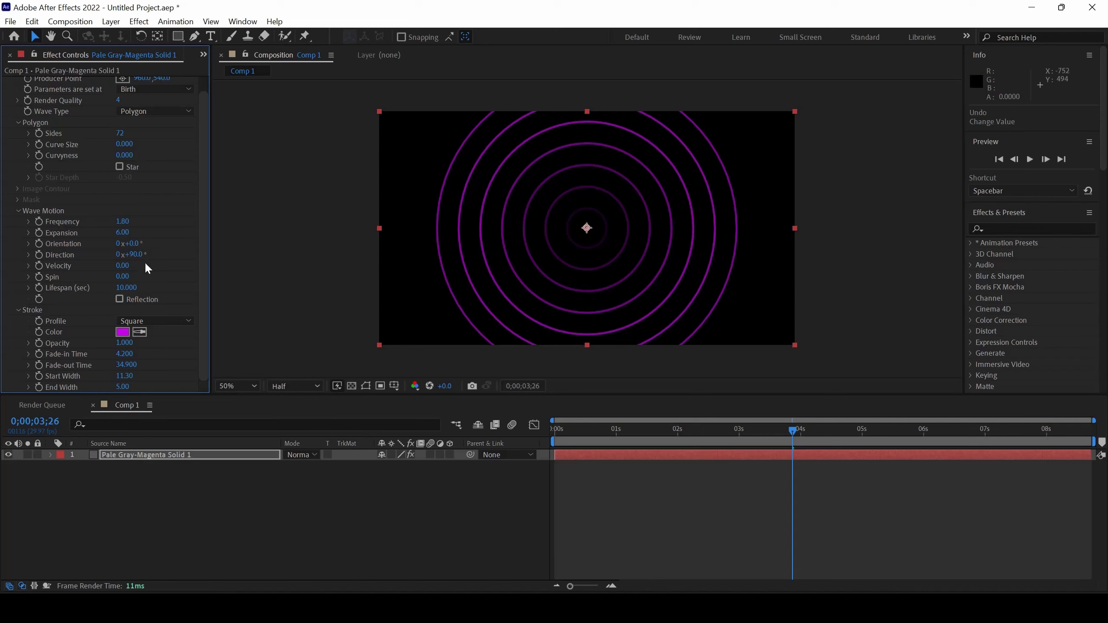
Enable Reflection for the wave motion and preview the waves bouncing off the frame edges up to about seven seconds
{"action": "left_click", "coordinate": [119, 299]}
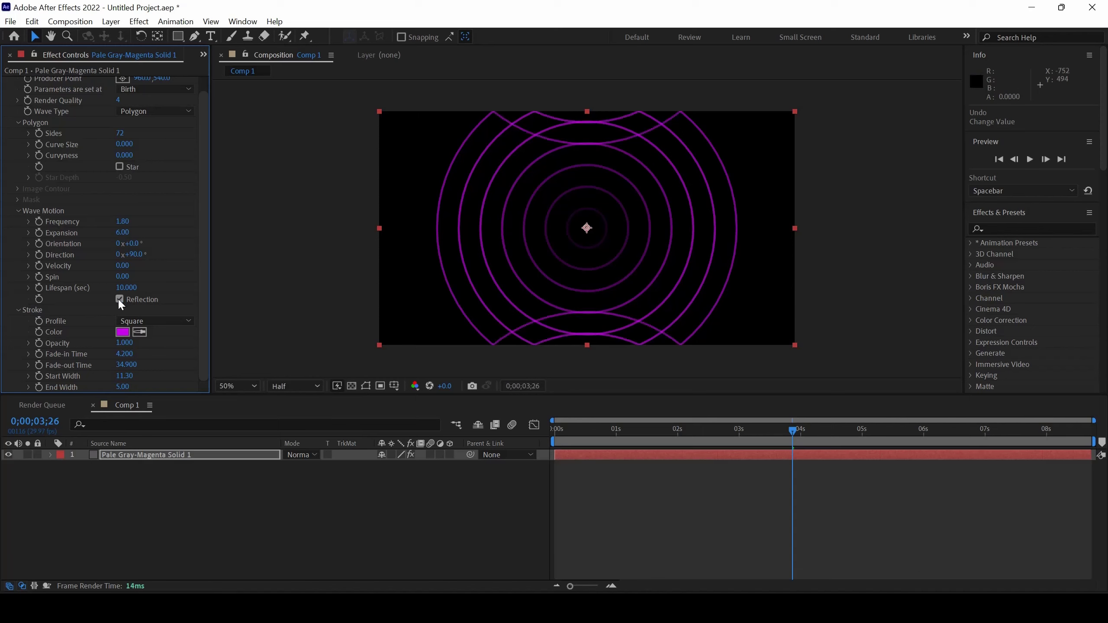
{"action": "left_click", "coordinate": [575, 429]}
{"action": "left_click_drag", "start_coordinate": [575, 430], "coordinate": [708, 442]}
{"action": "key", "text": "/"}
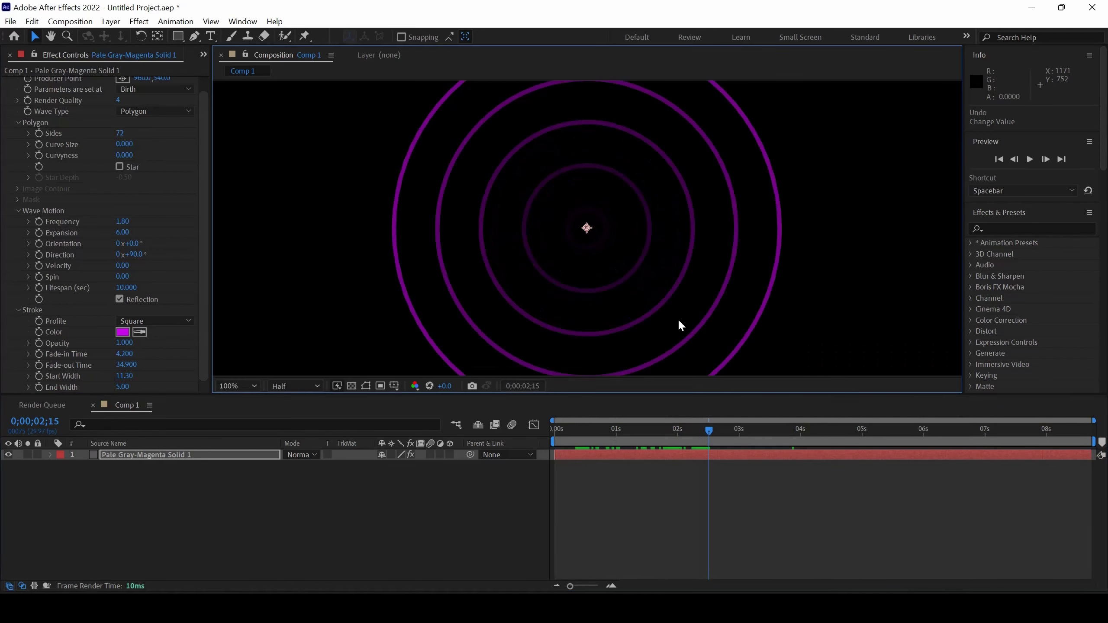
{"action": "key", "text": "comma"}
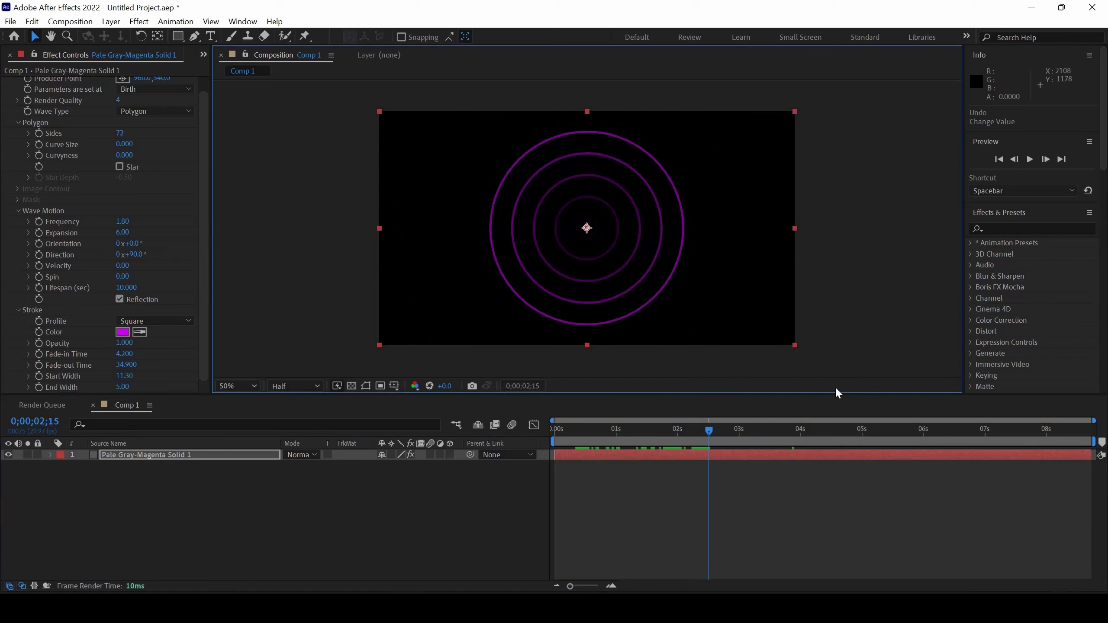
{"action": "left_click_drag", "start_coordinate": [707, 431], "coordinate": [982, 441]}
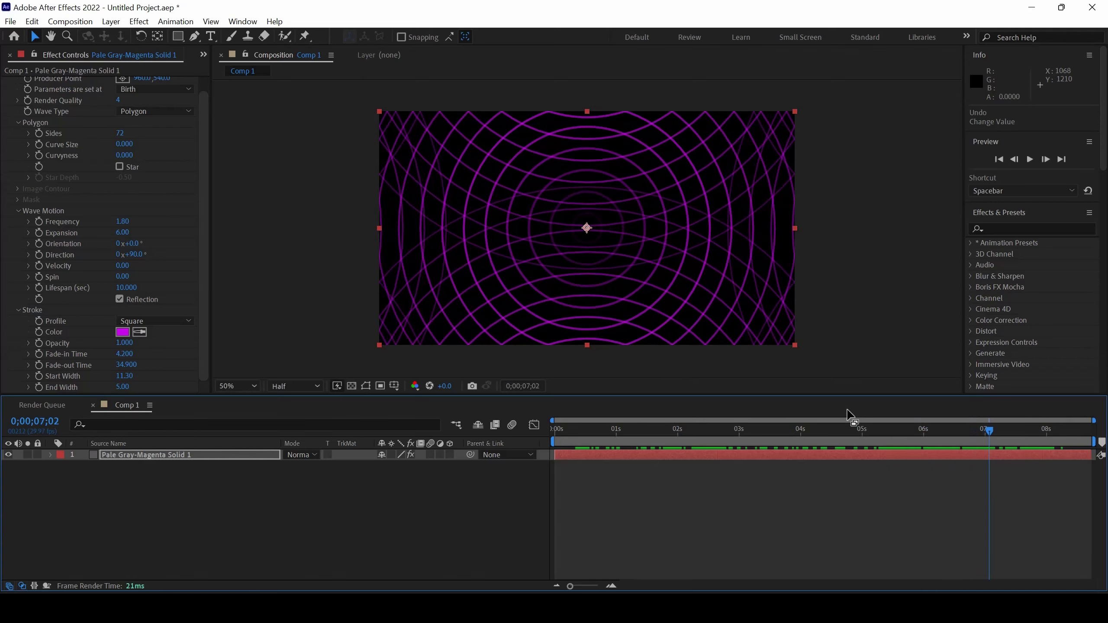
Draw a rectangular mask about 998 x 544 px around the middle of the solid layer
{"action": "left_click", "coordinate": [608, 473]}
{"action": "left_click", "coordinate": [596, 456]}
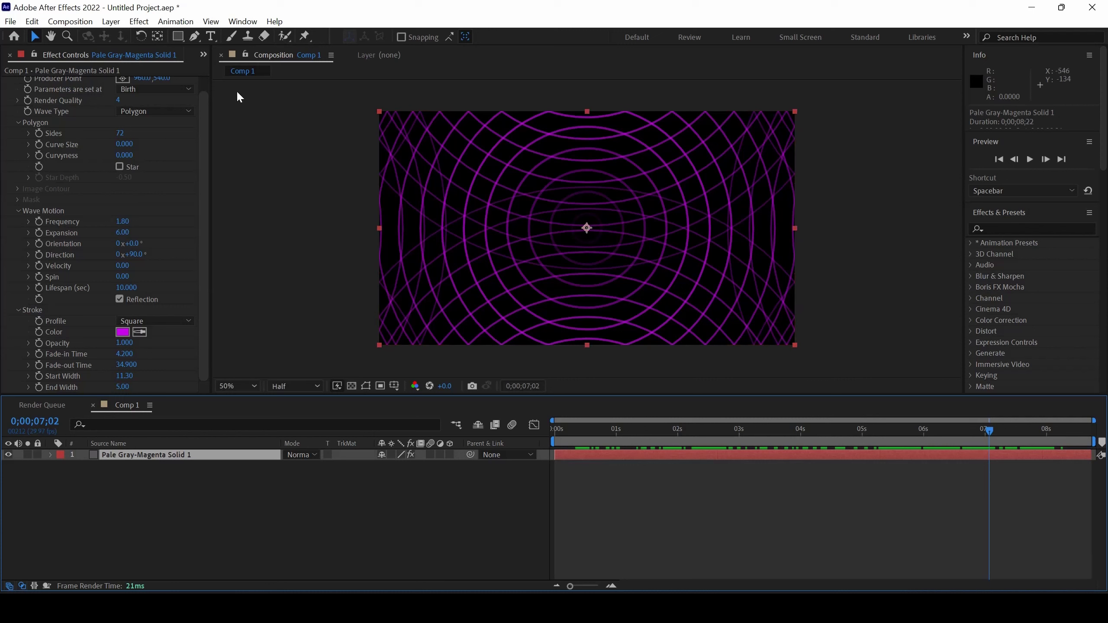
{"action": "left_click", "coordinate": [178, 37]}
{"action": "left_click_drag", "start_coordinate": [486, 166], "coordinate": [701, 283]}
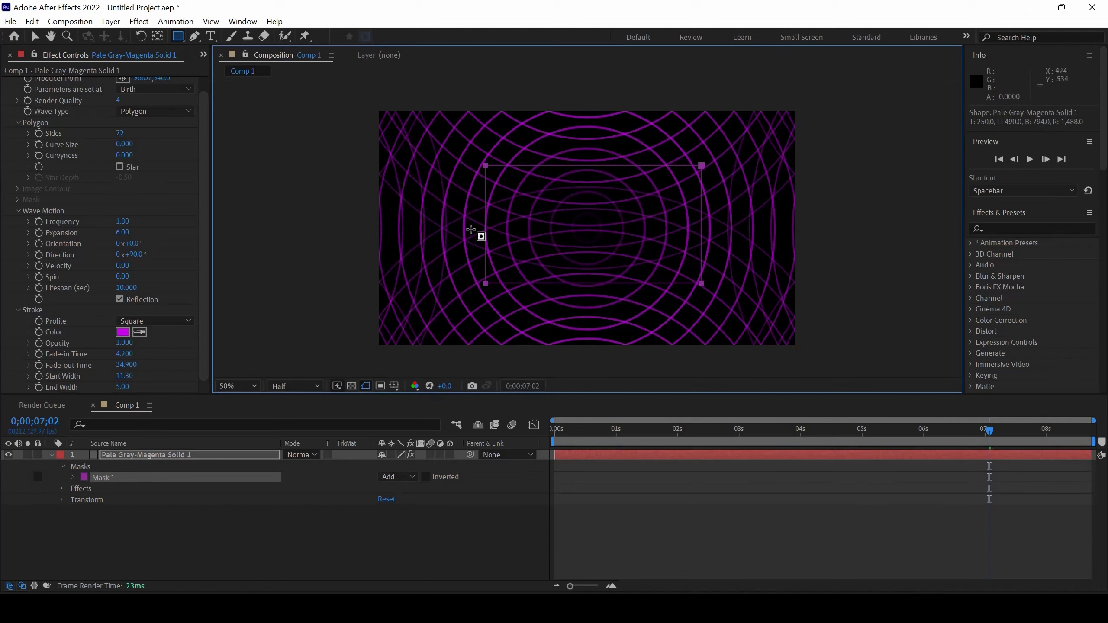
Set the Radio Waves wave type to Mask with Mask 1 as its source and preview the rectangular waves
{"action": "scroll", "coordinate": [130, 130], "scroll_direction": "up", "scroll_amount": 1}
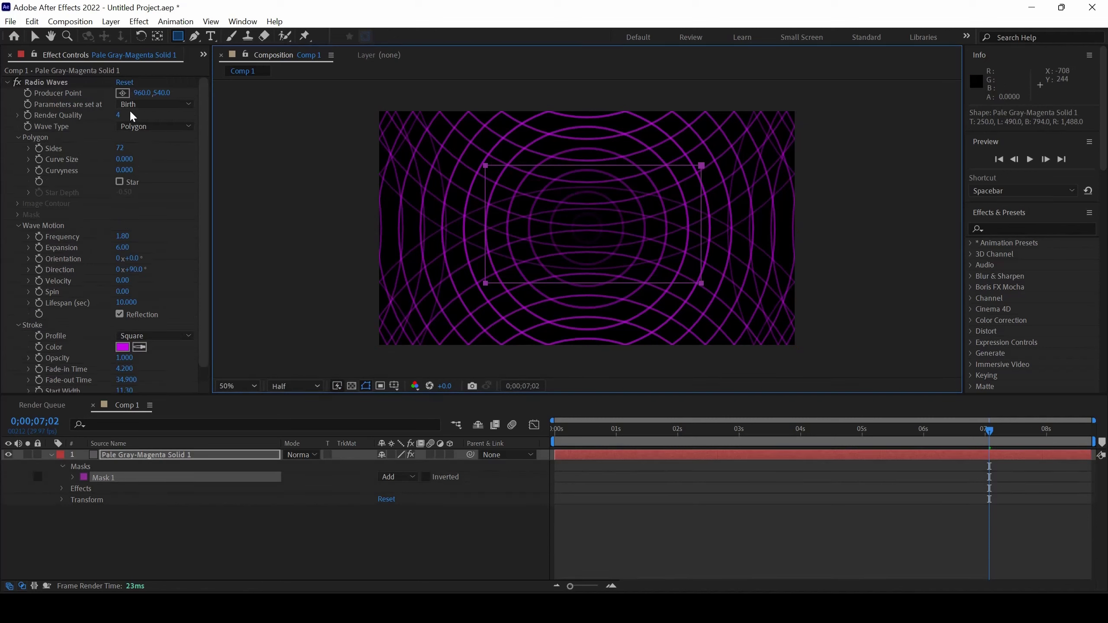
{"action": "left_click", "coordinate": [149, 127]}
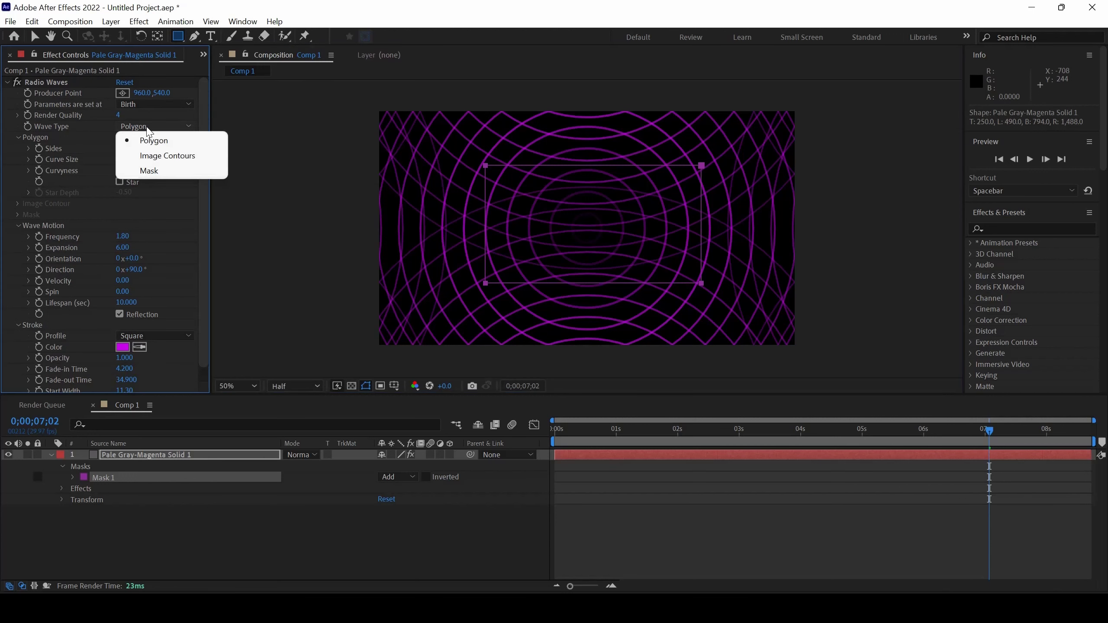
{"action": "left_click", "coordinate": [164, 171]}
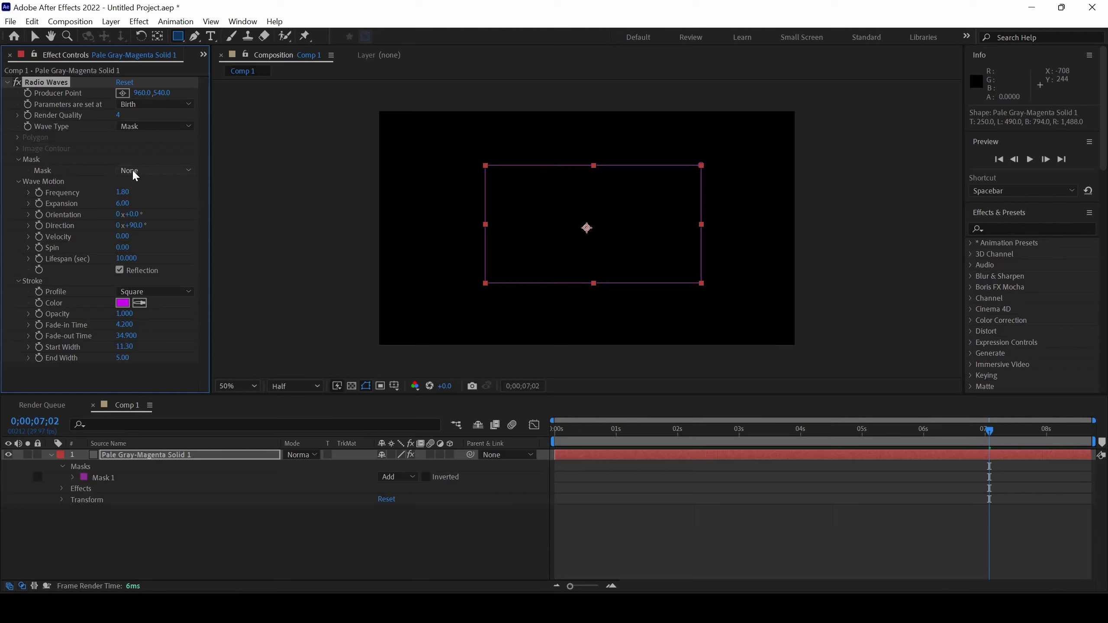
{"action": "left_click", "coordinate": [136, 175]}
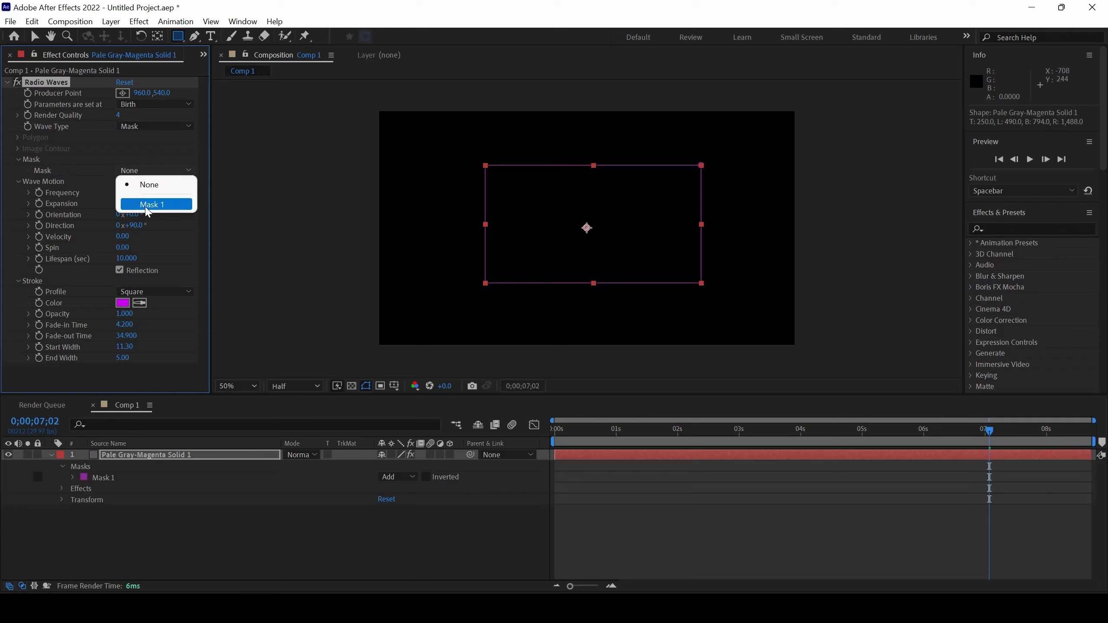
{"action": "left_click", "coordinate": [149, 204]}
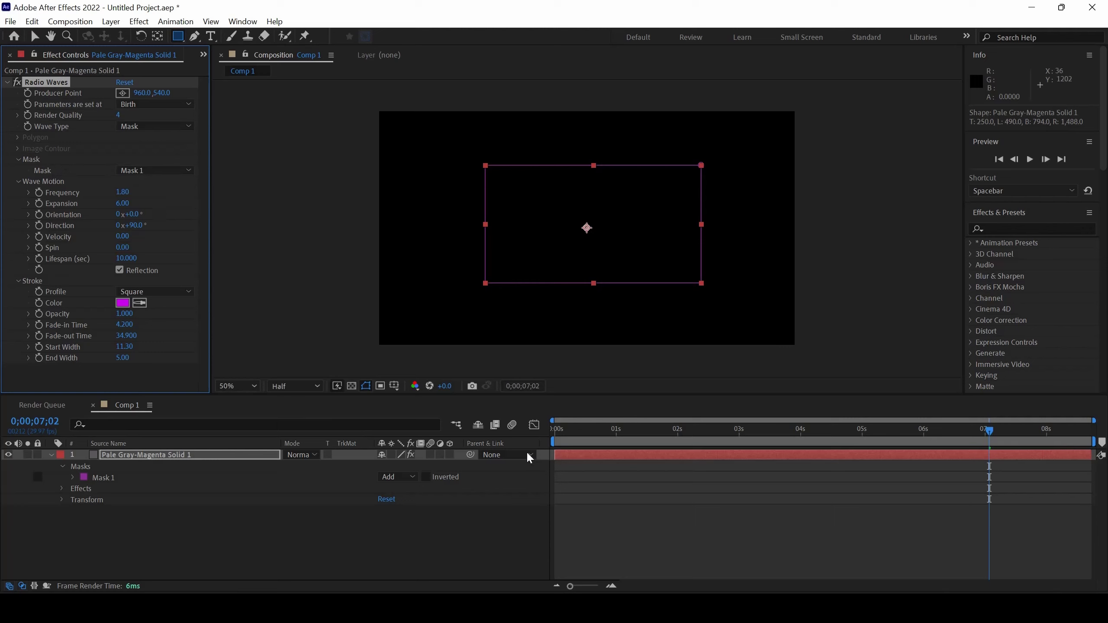
{"action": "left_click", "coordinate": [558, 432]}
{"action": "left_click_drag", "start_coordinate": [559, 436], "coordinate": [683, 456]}
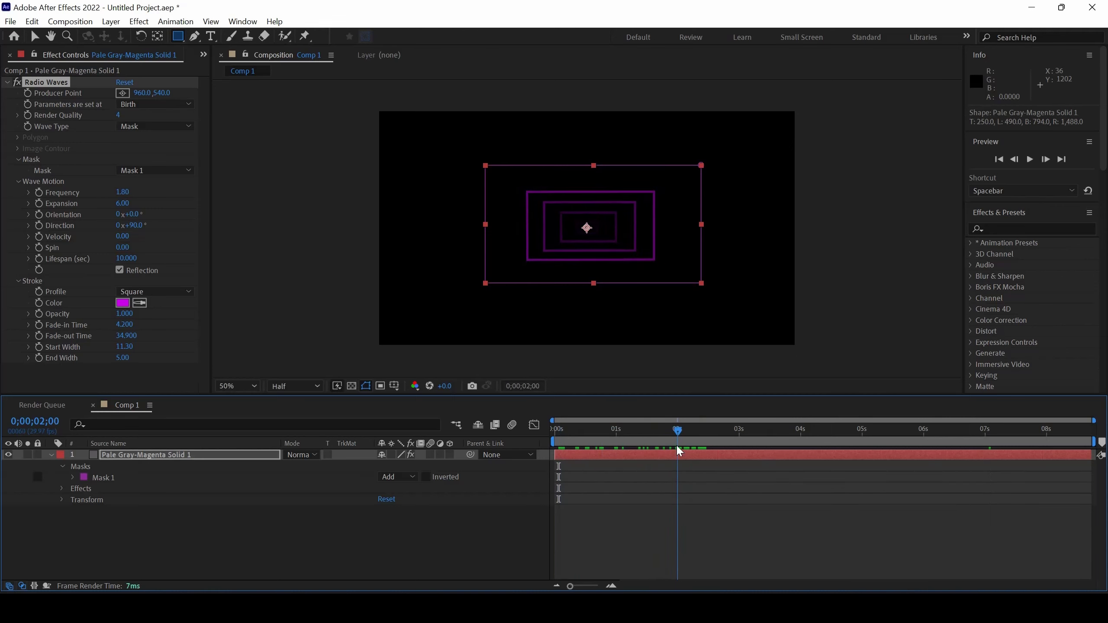
{"action": "left_click_drag", "start_coordinate": [677, 455], "coordinate": [603, 449]}
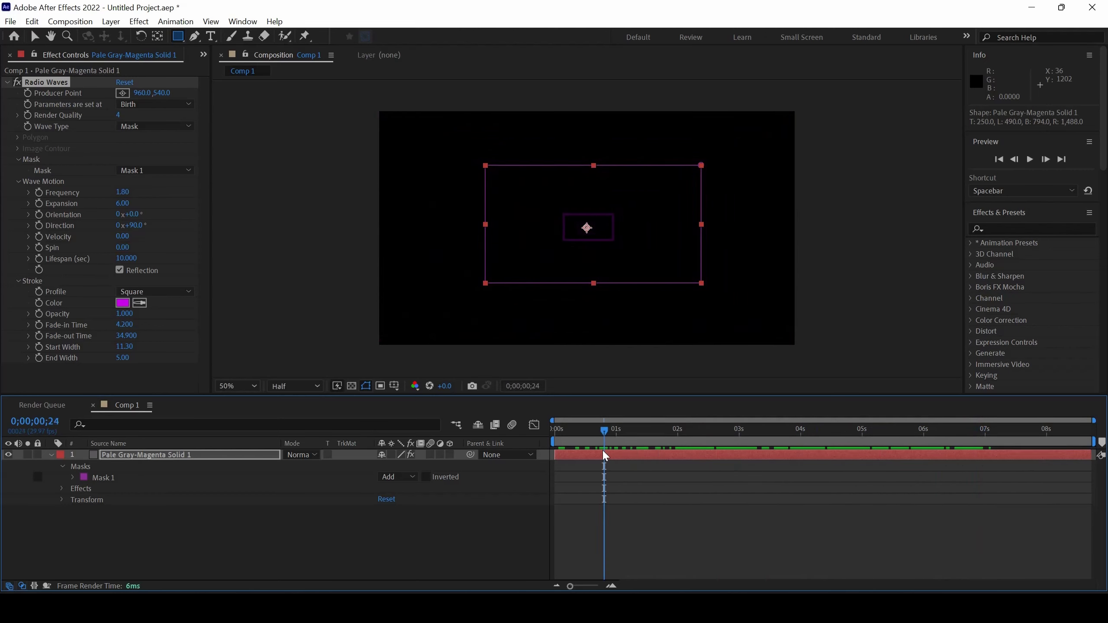